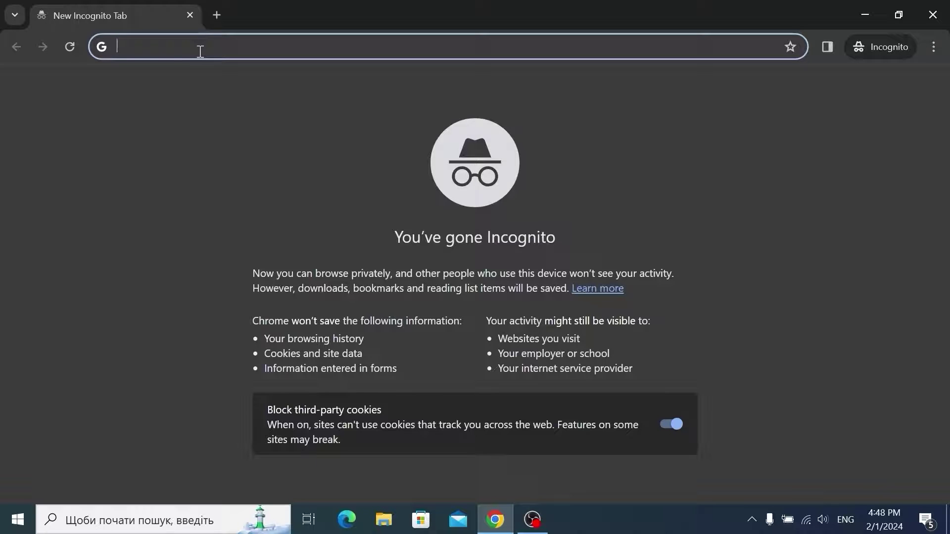
- Run a Google search for 'crystaldiskmark' from the Chrome address bar
text(crysta)
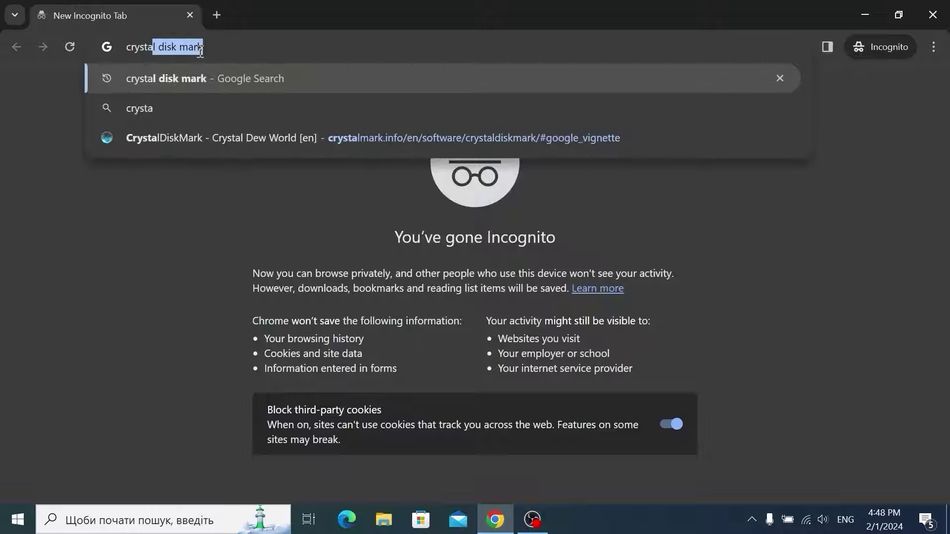
text(ldisk)
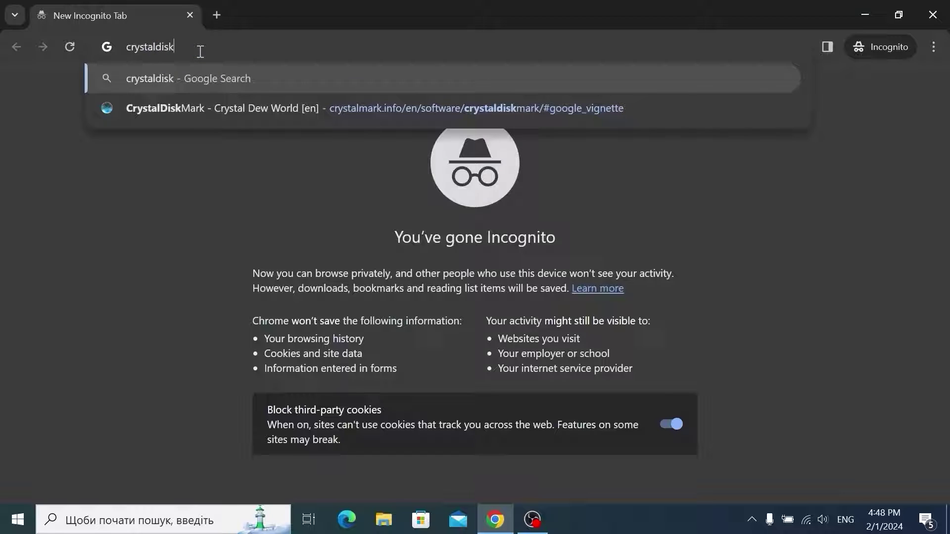
text(mark)
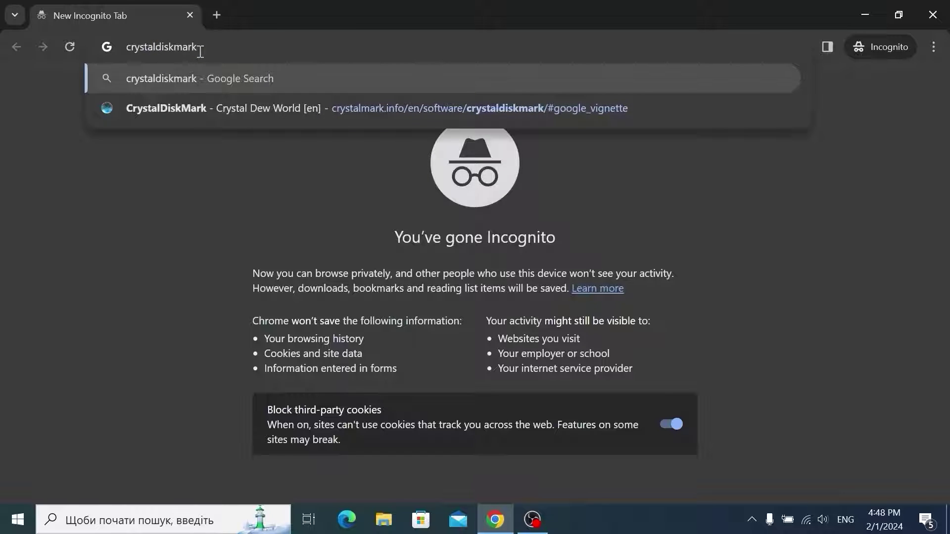
key(Return)
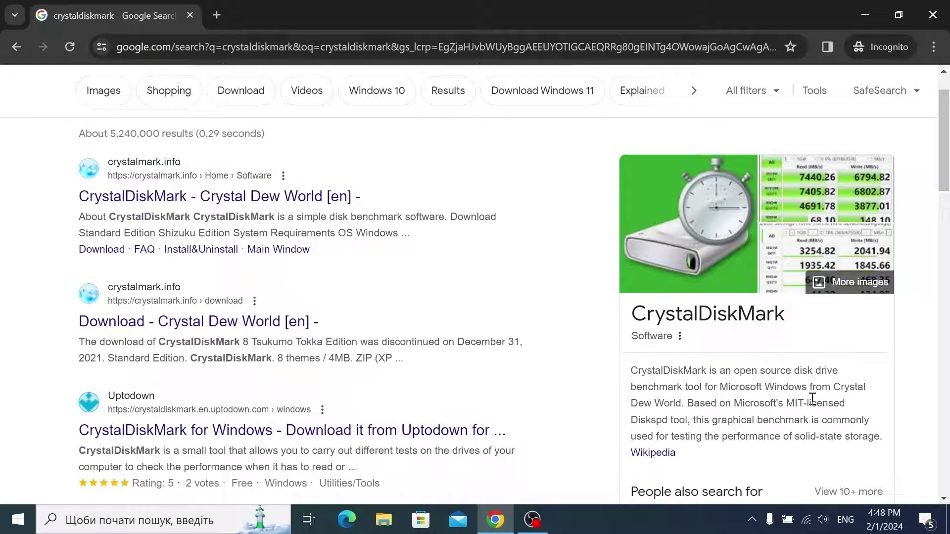
scroll(417, 269, up, 1)
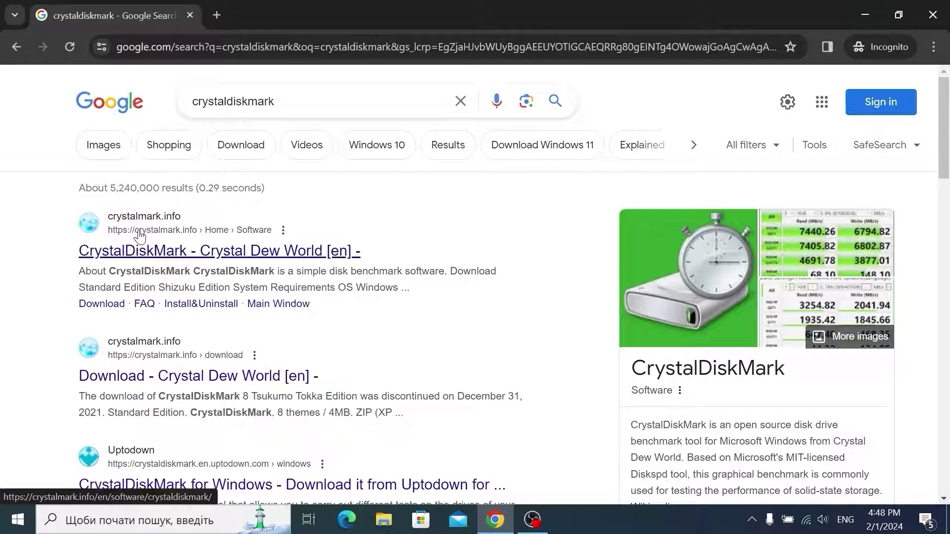
- Open the official CrystalDiskMark page on Crystal Dew World and read down to System Requirements
click(214, 247)
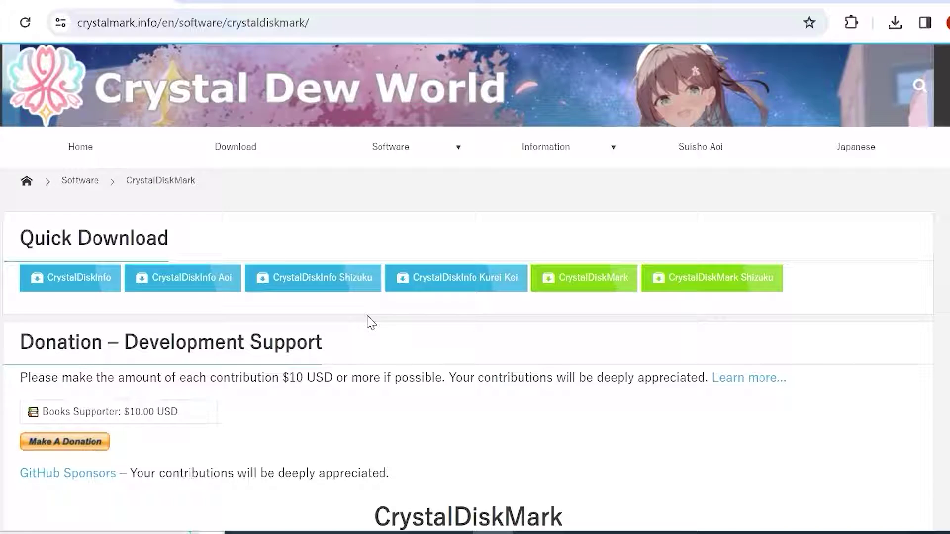
scroll(370, 322, down, 3)
scroll(370, 323, down, 10)
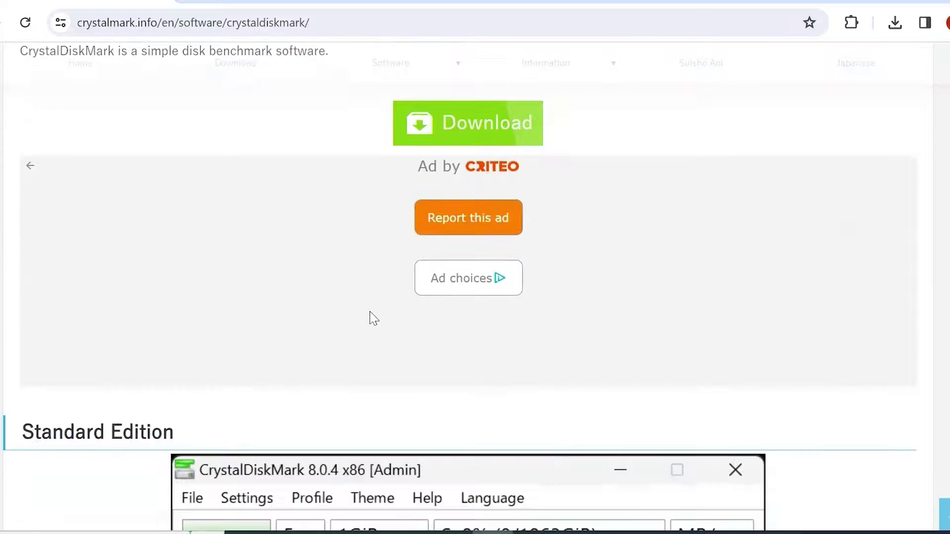
scroll(375, 316, down, 5)
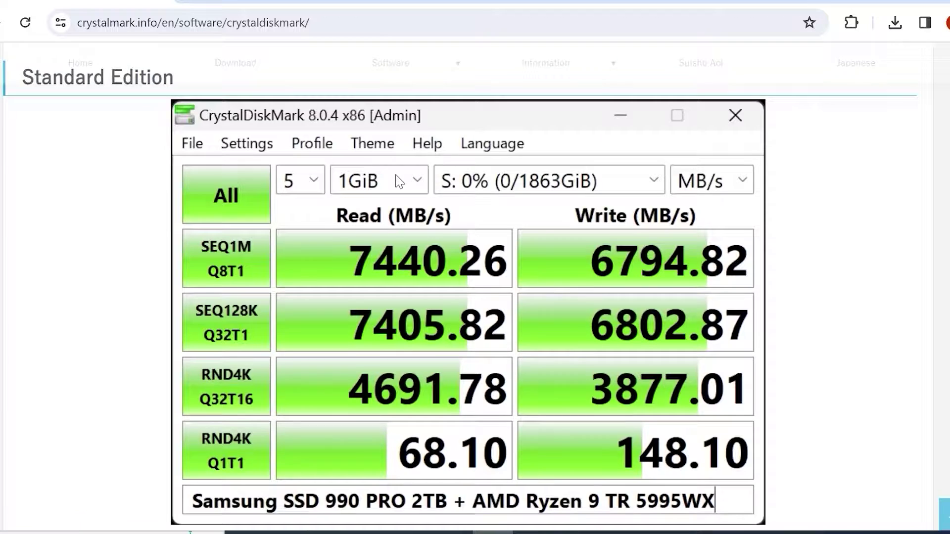
scroll(399, 182, down, 10)
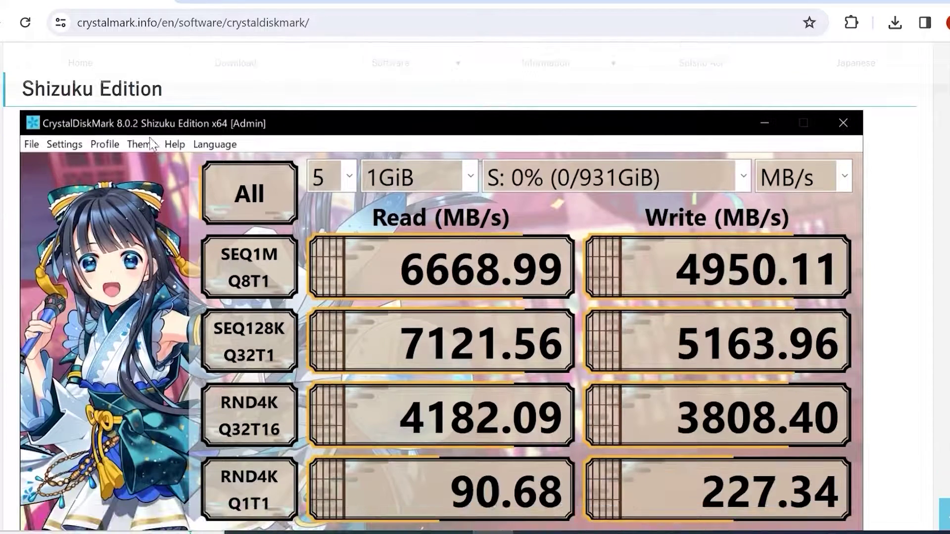
scroll(51, 289, down, 5)
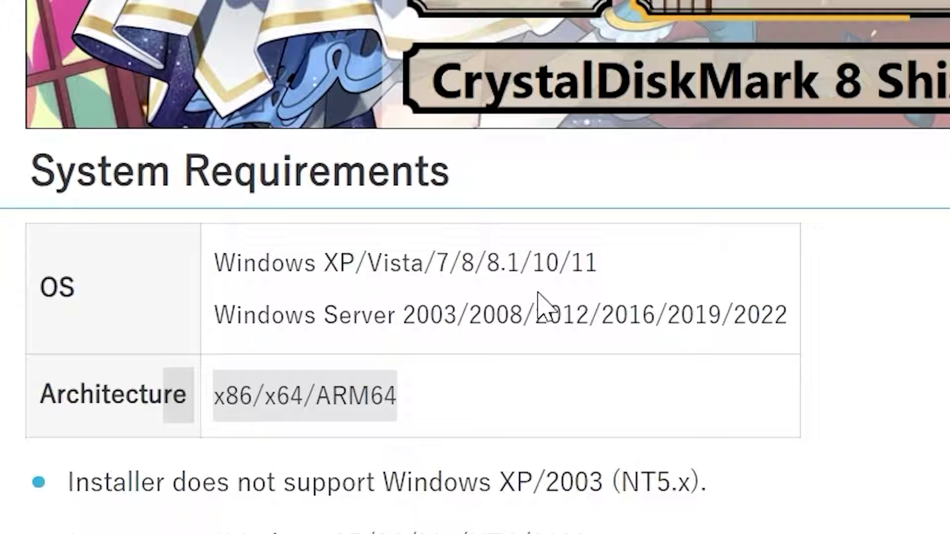
drag(571, 265, 627, 278)
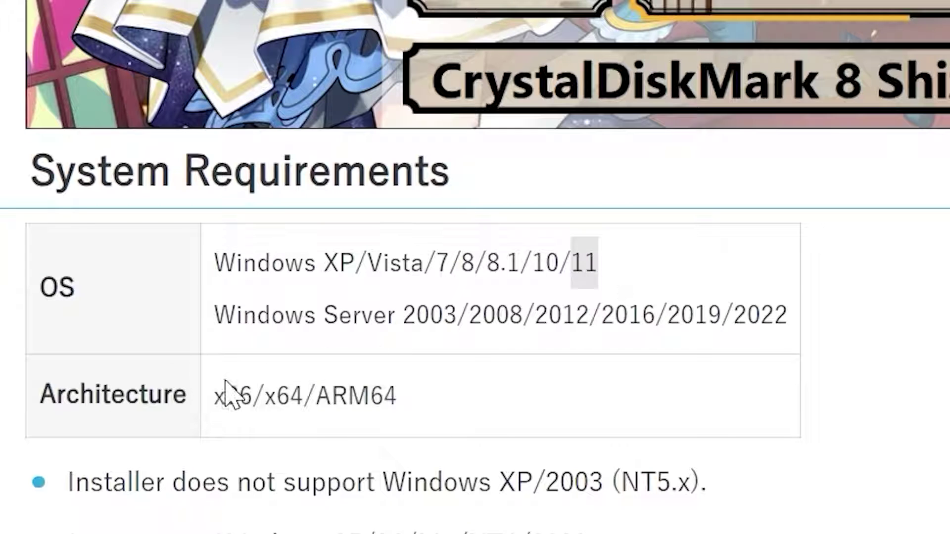
drag(212, 326, 416, 399)
click(416, 399)
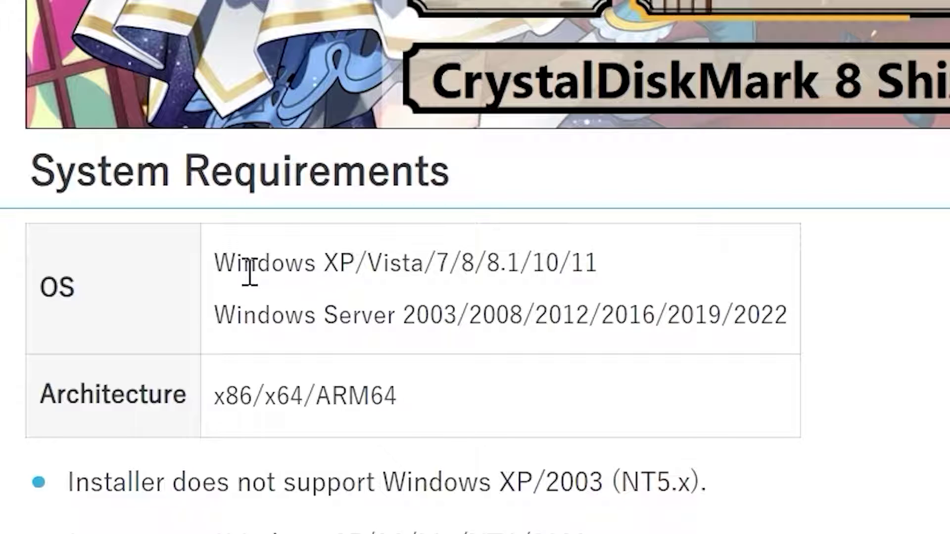
scroll(159, 471, down, 1)
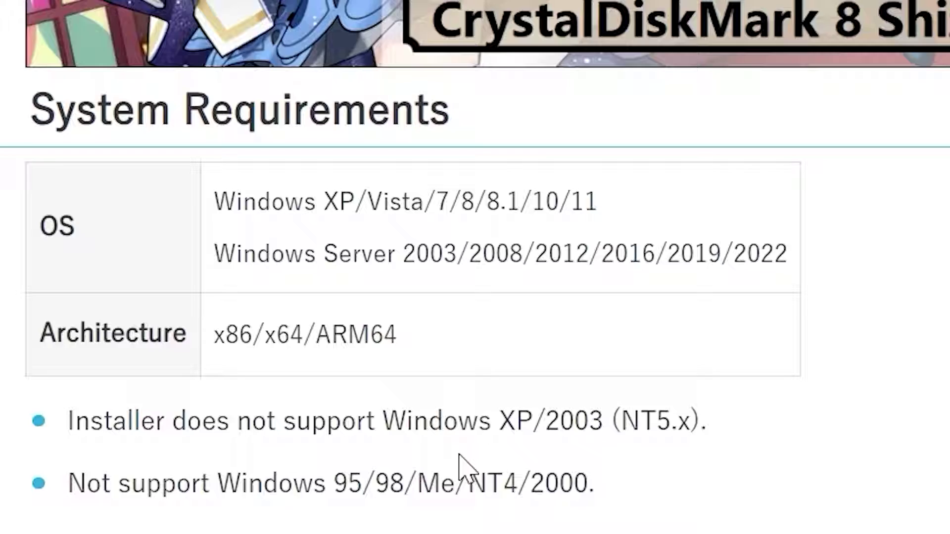
scroll(235, 410, up, 10)
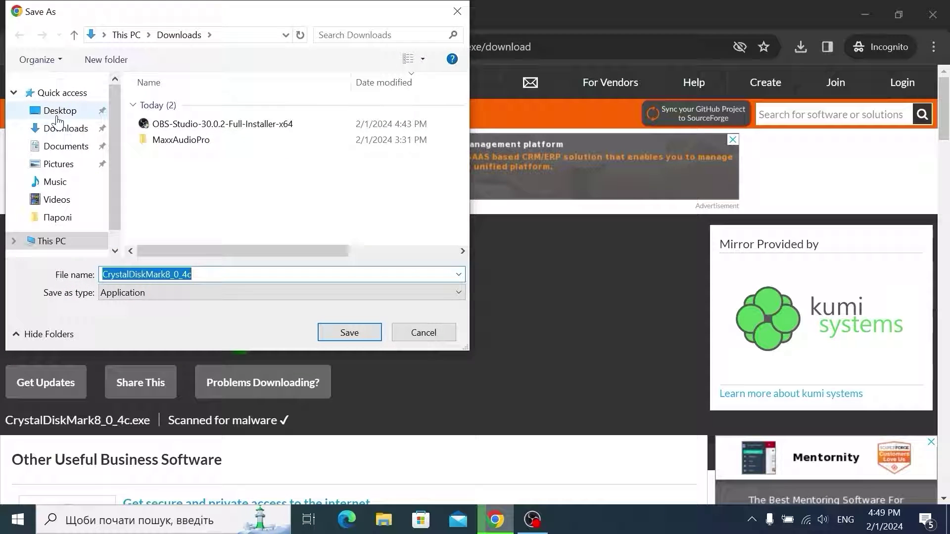
- Save CrystalDiskMark8_0_4c.exe to the Desktop and launch the installer
click(57, 118)
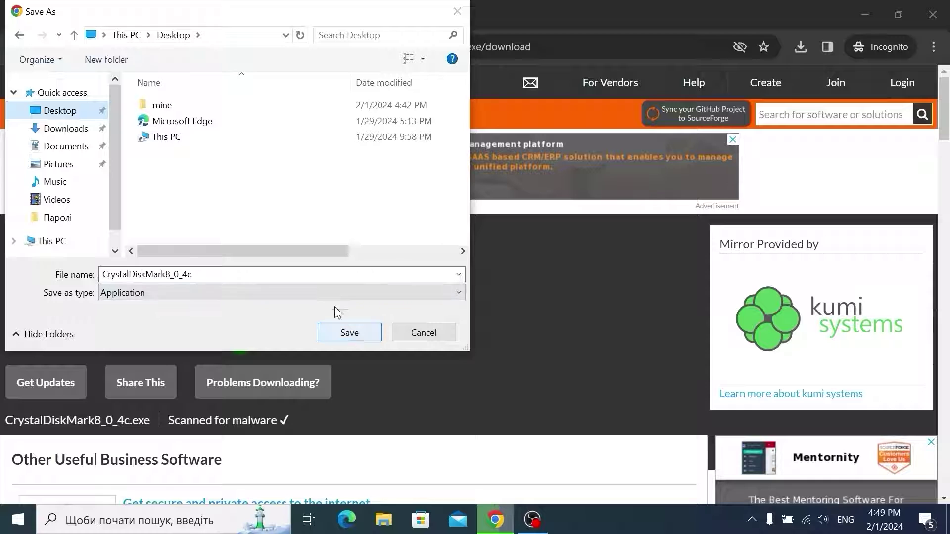
click(366, 334)
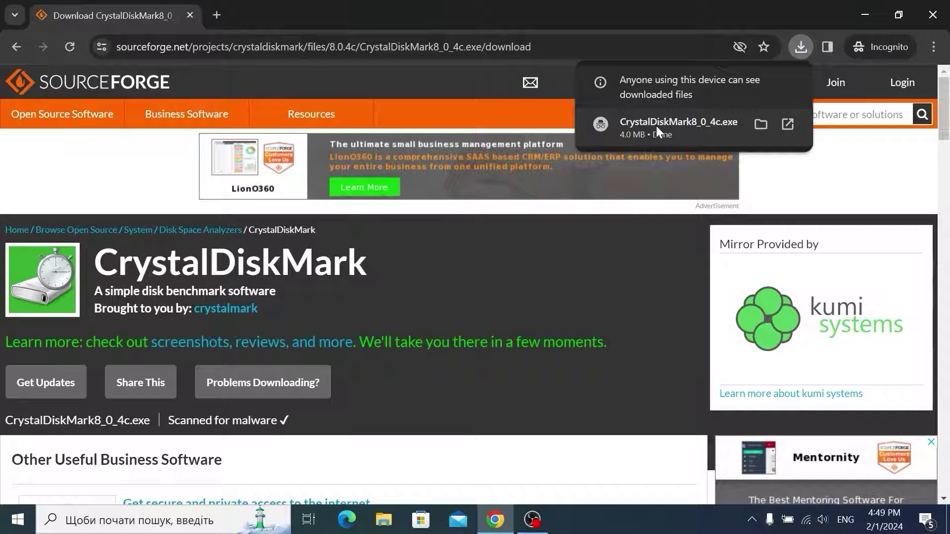
click(655, 125)
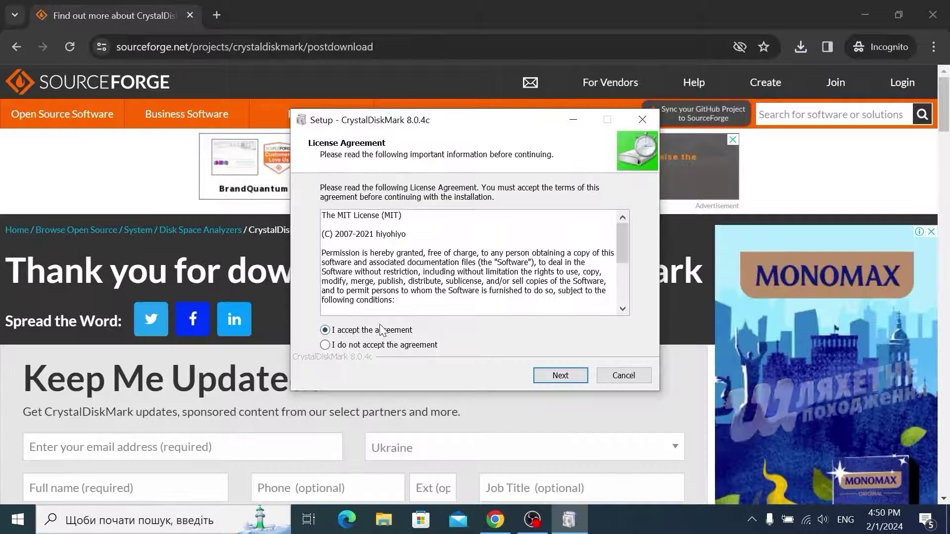
- Install CrystalDiskMark 8 with default folders and a desktop shortcut, then close Chrome
click(379, 324)
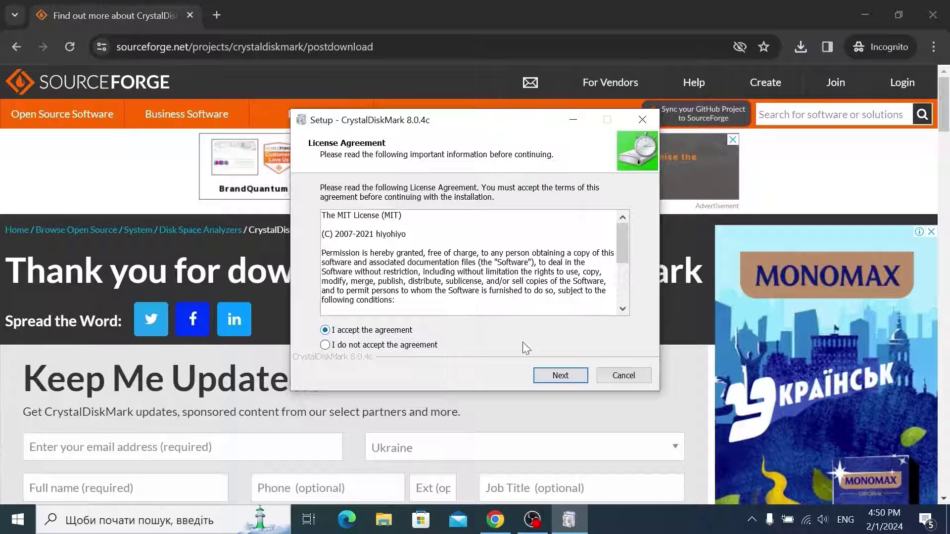
click(560, 375)
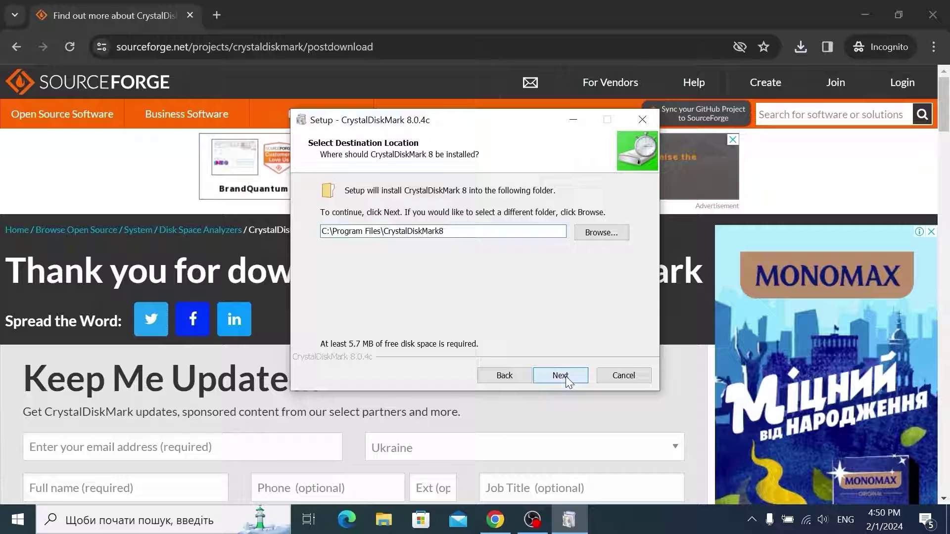
click(560, 376)
click(560, 376)
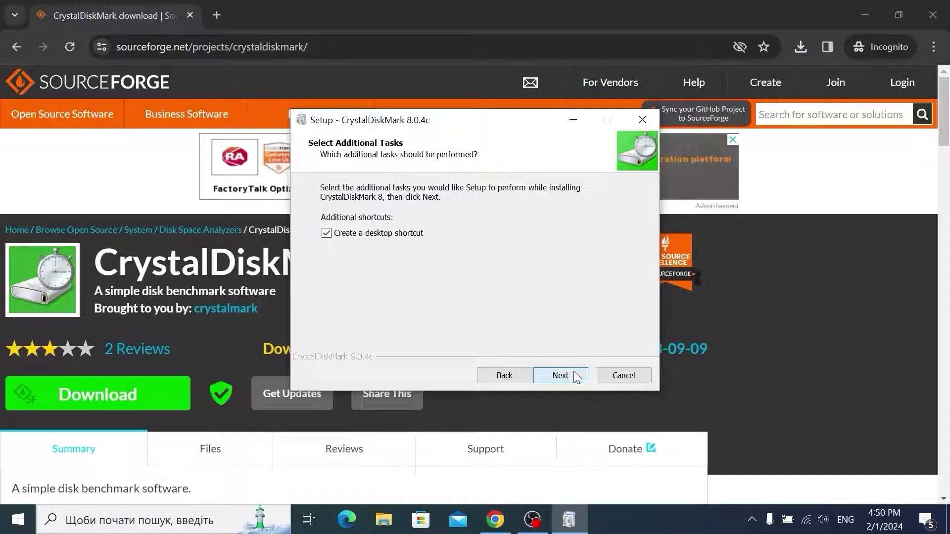
click(573, 371)
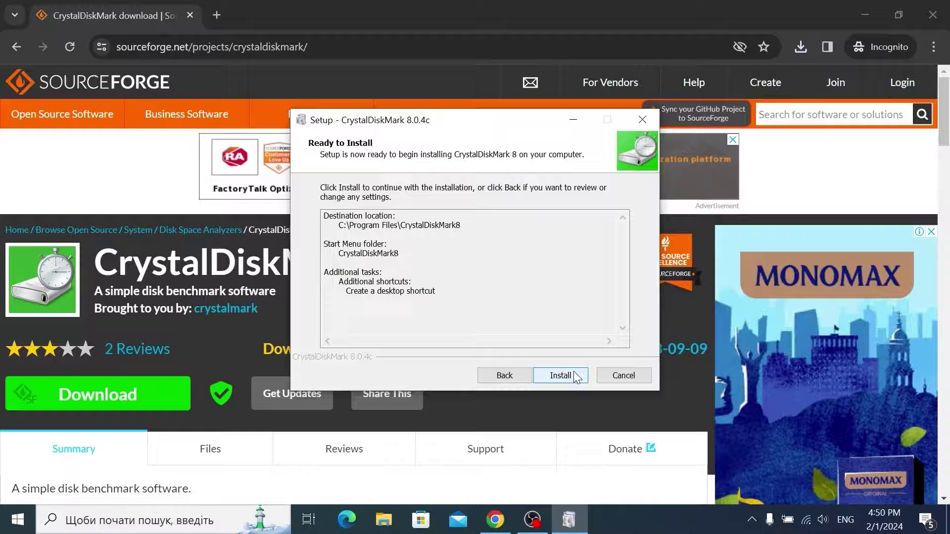
click(574, 374)
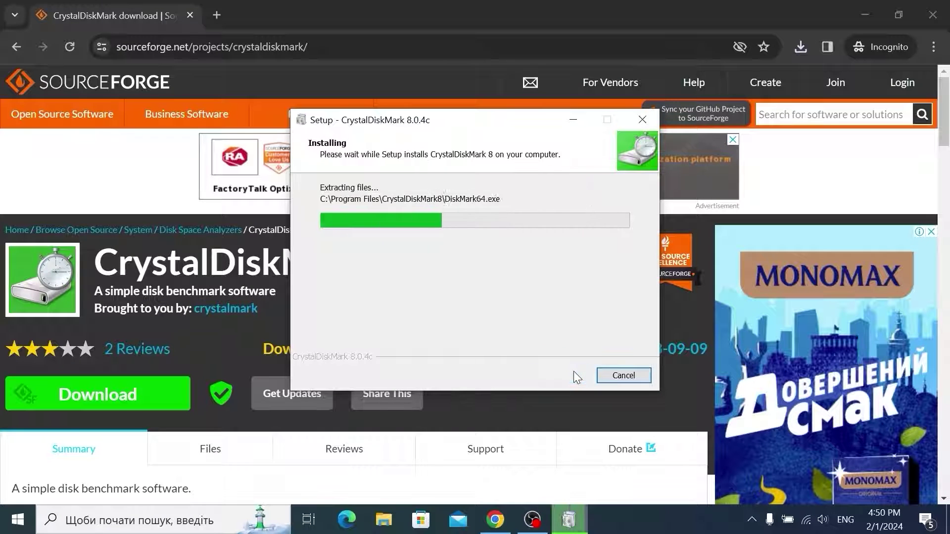
click(935, 20)
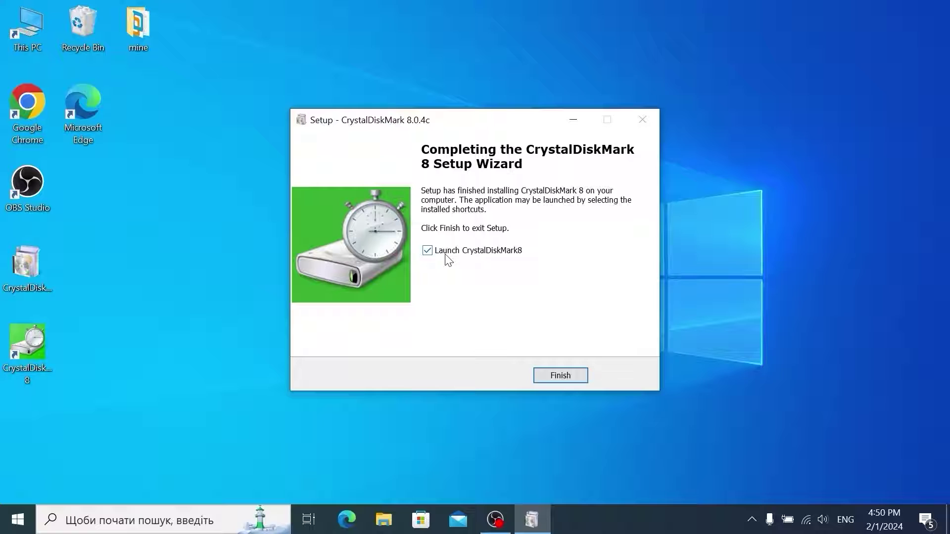
- Finish setup with Launch CrystalDiskMark8 checked to start CrystalDiskMark 8.0.4
click(561, 372)
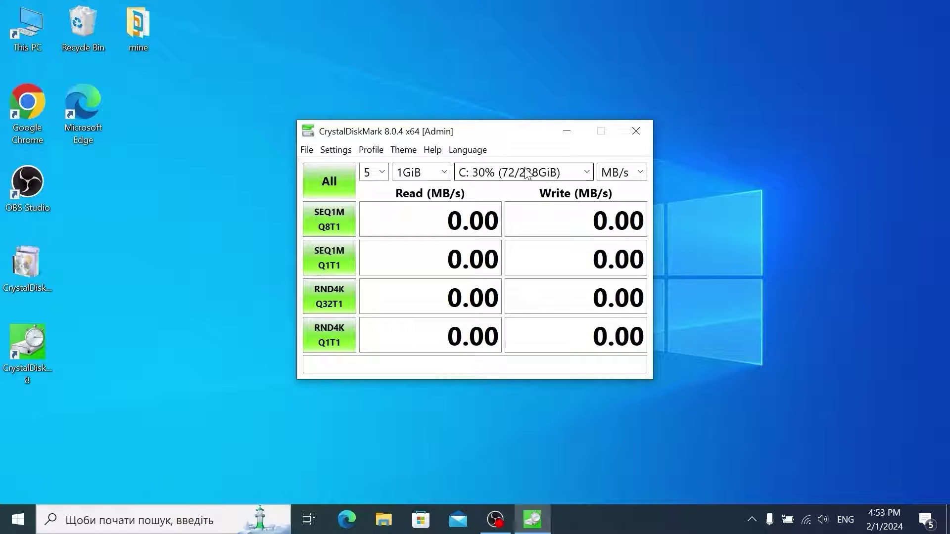
- Run all benchmarks on drive C:, getting 2752.20 MB/s read and 1555.98 MB/s write
click(527, 173)
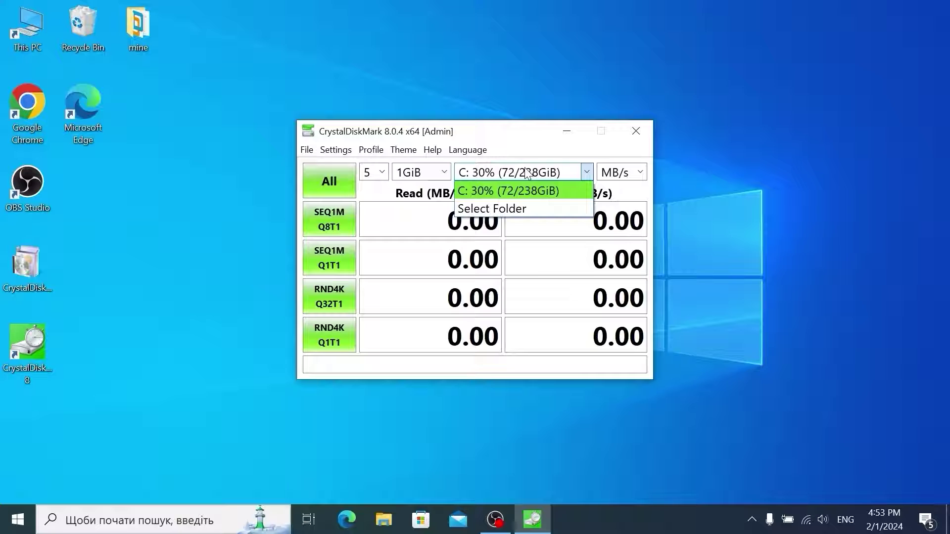
click(510, 192)
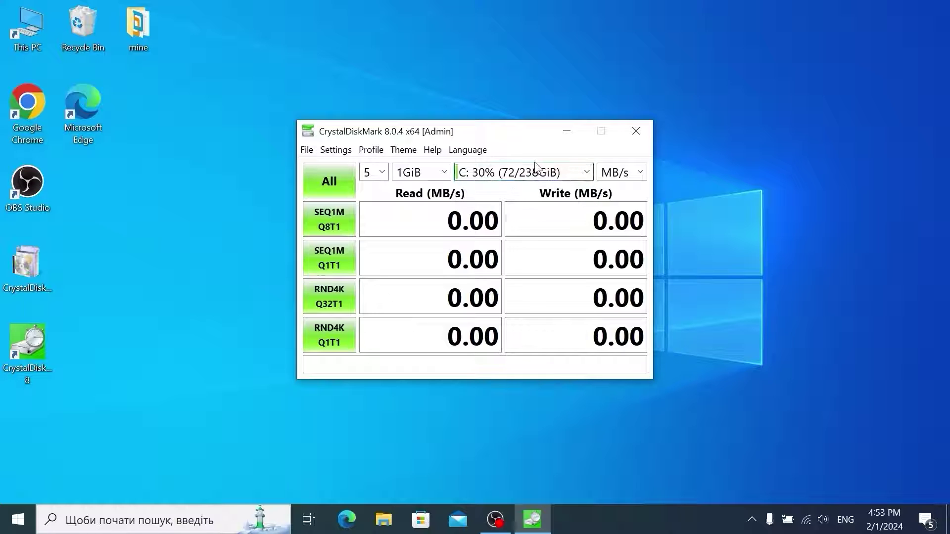
click(334, 188)
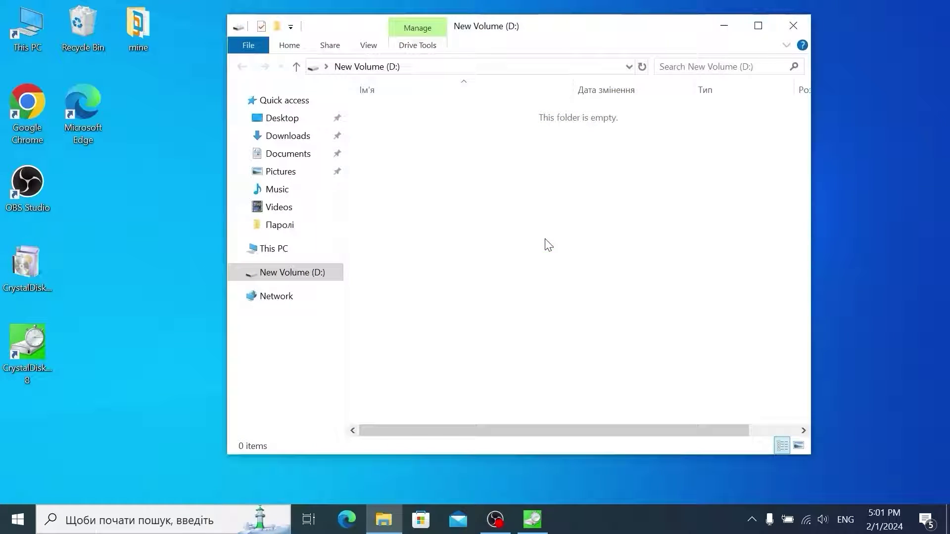
- Close the empty New Volume (D:) window and CrystalDiskMark so the drive list reloads
click(788, 35)
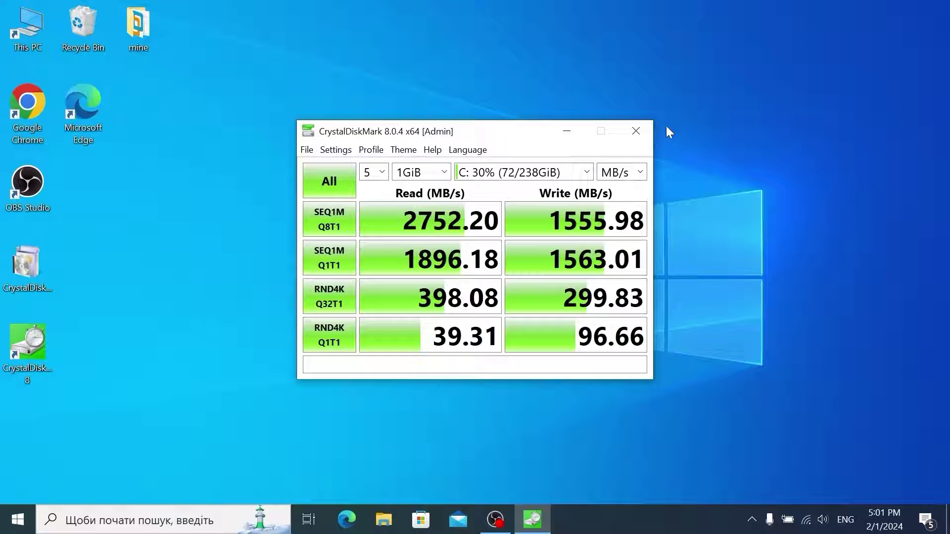
click(636, 132)
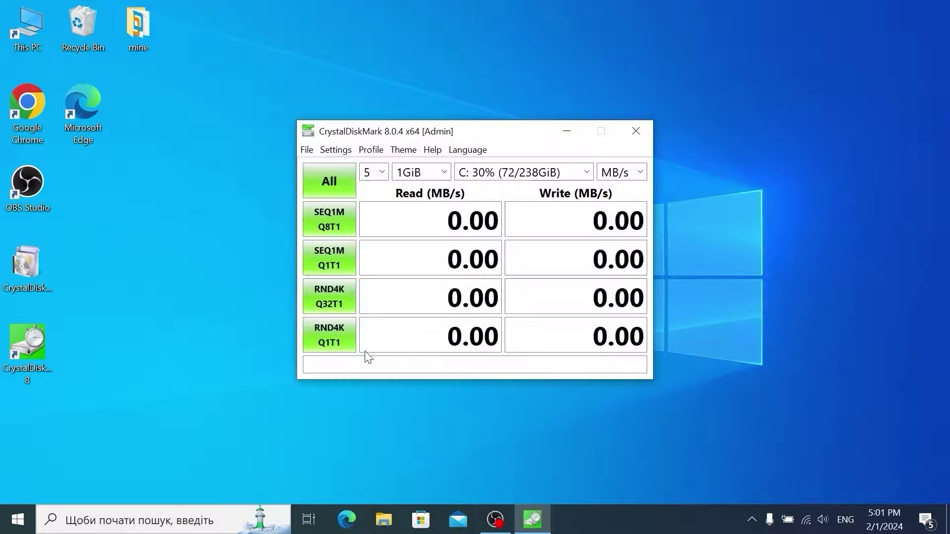
- Select D: (0/29GiB) and run all benchmarks, reaching 152.10 MB/s read, 20.51 MB/s write
click(528, 173)
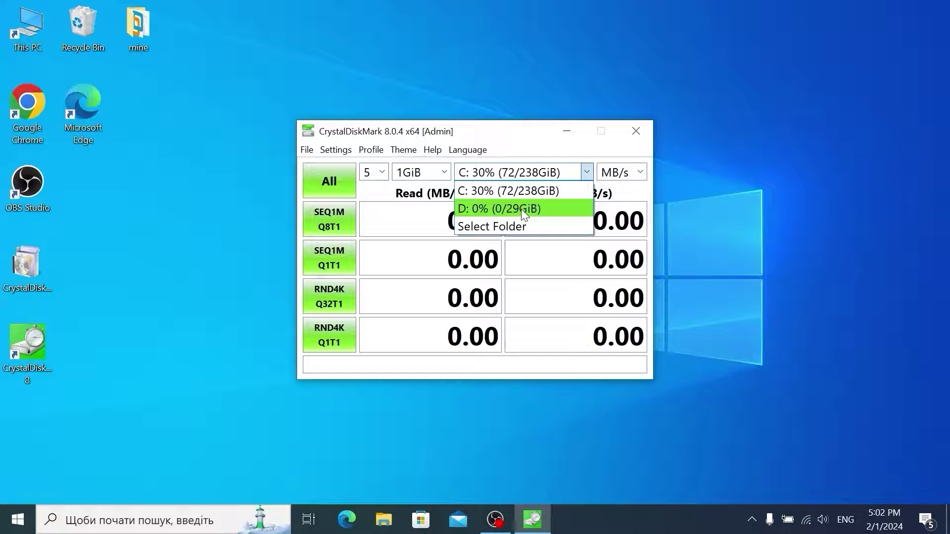
click(521, 209)
click(330, 181)
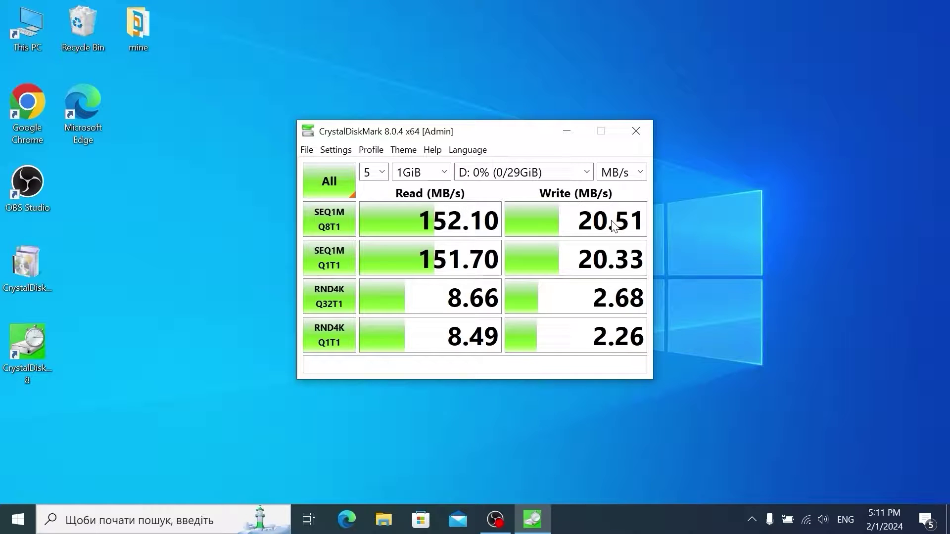
- Eject the SanDisk USB drive from the tray and close CrystalDiskMark
click(759, 522)
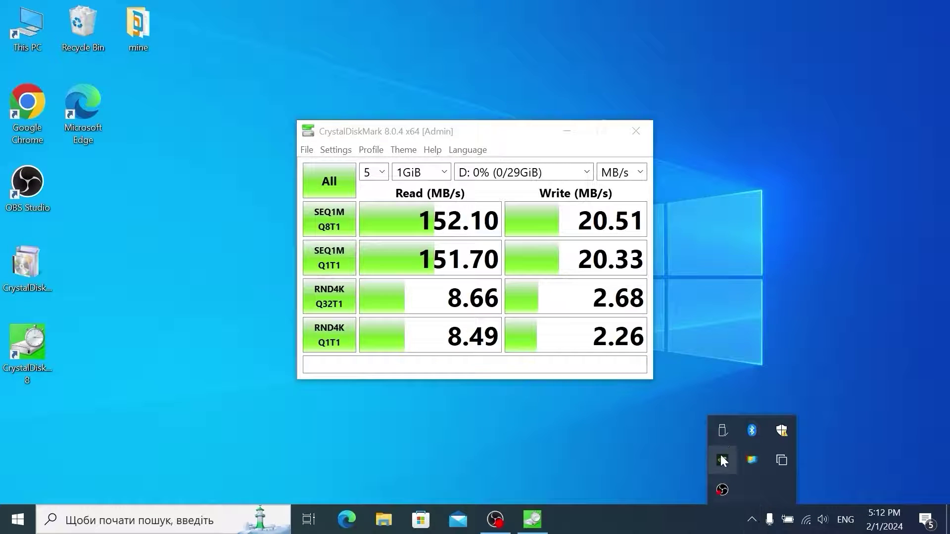
click(719, 428)
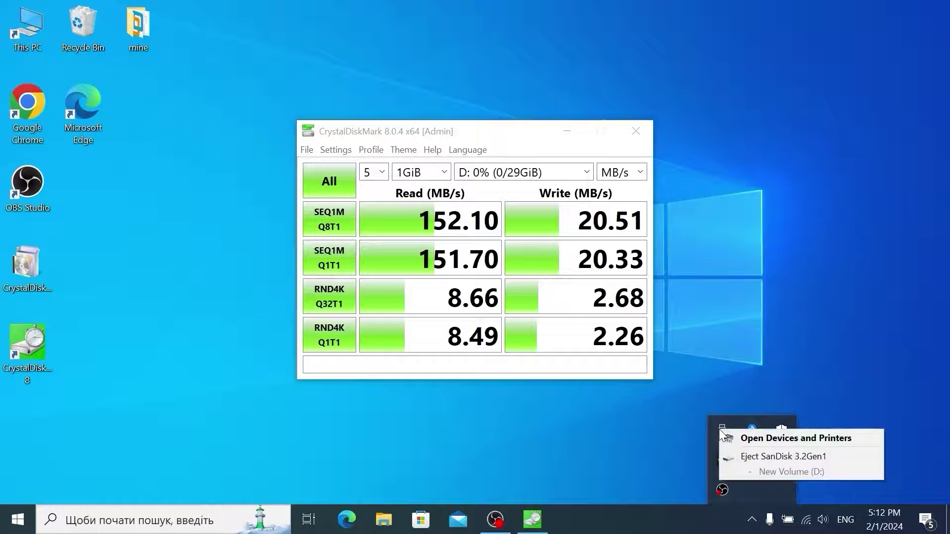
click(737, 453)
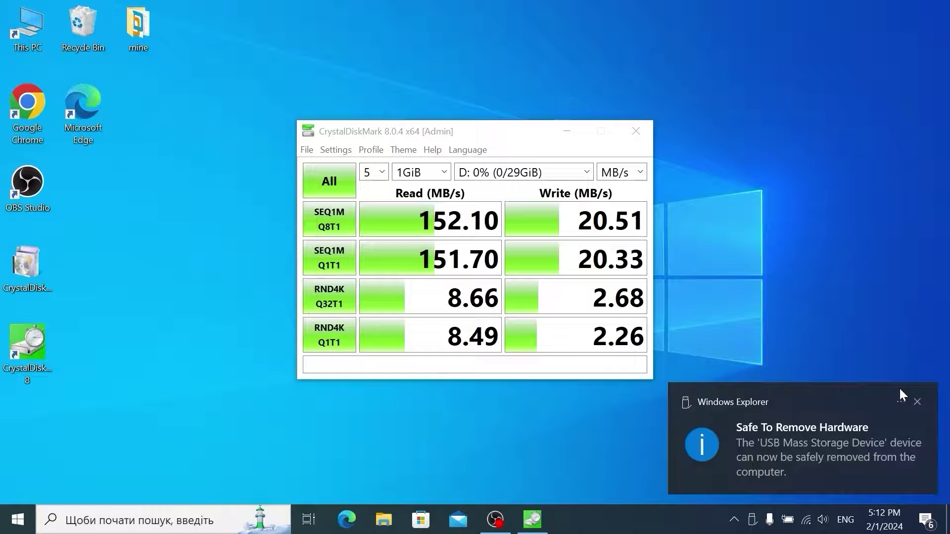
click(639, 135)
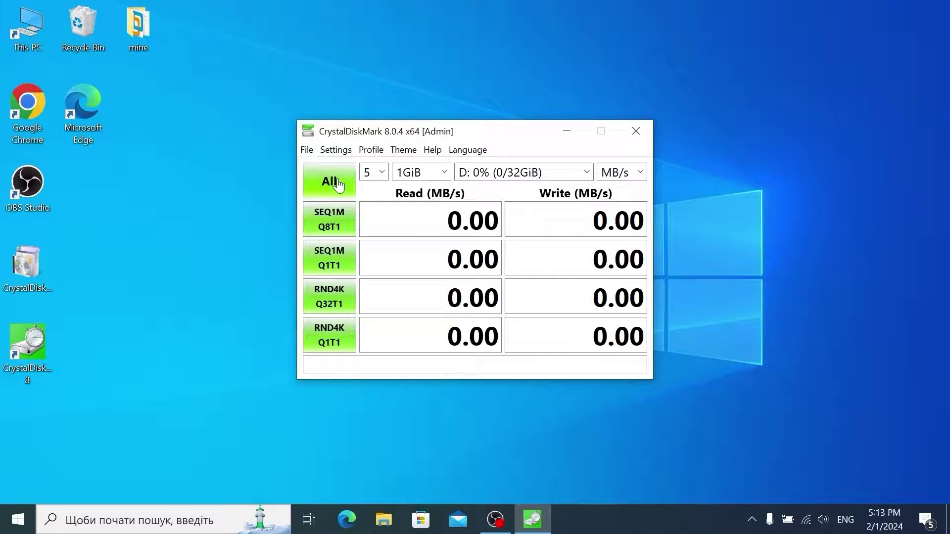
- Keep D: (0/32GiB) as target and start all benchmarks on the cheap USB drive
click(534, 174)
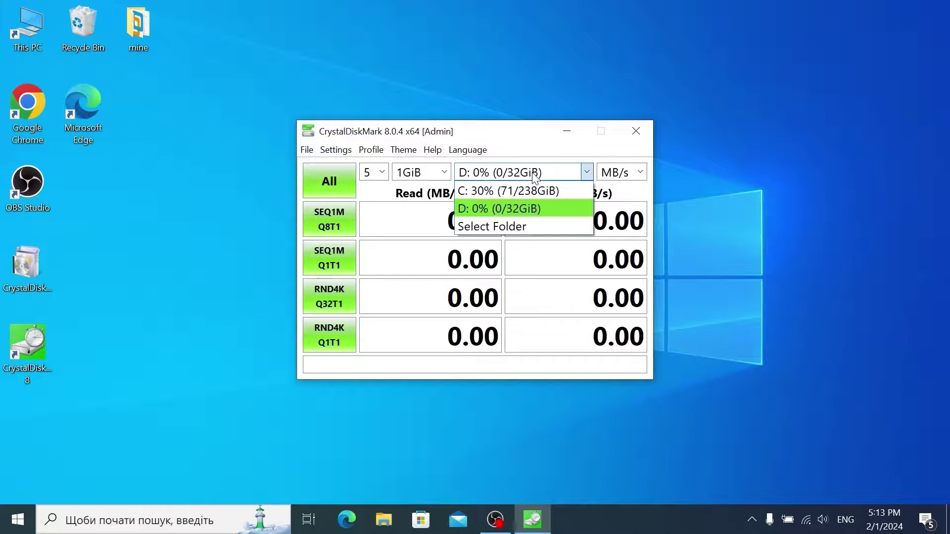
click(517, 211)
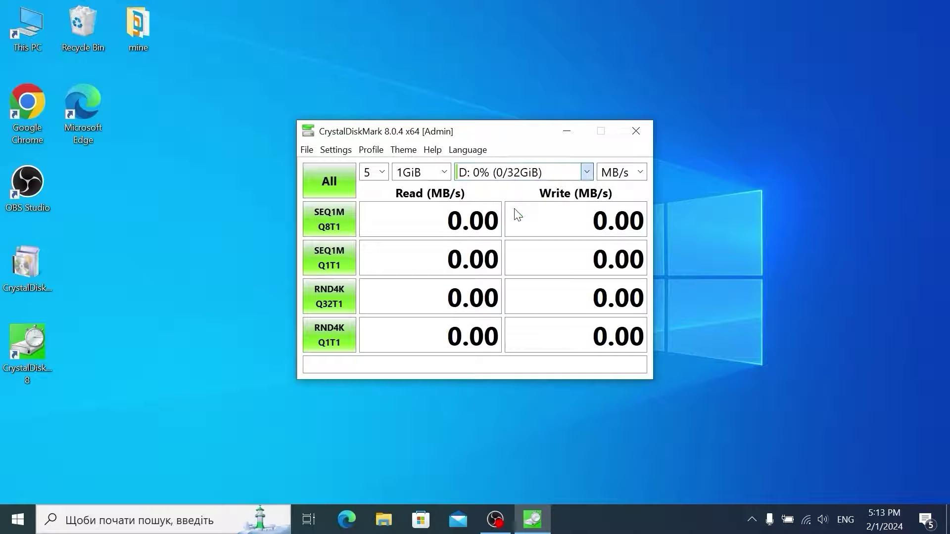
click(320, 191)
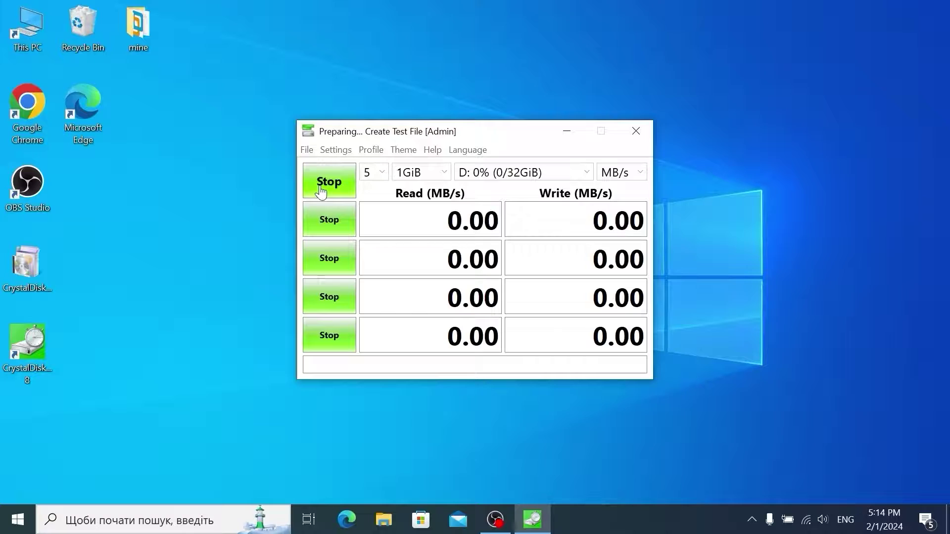